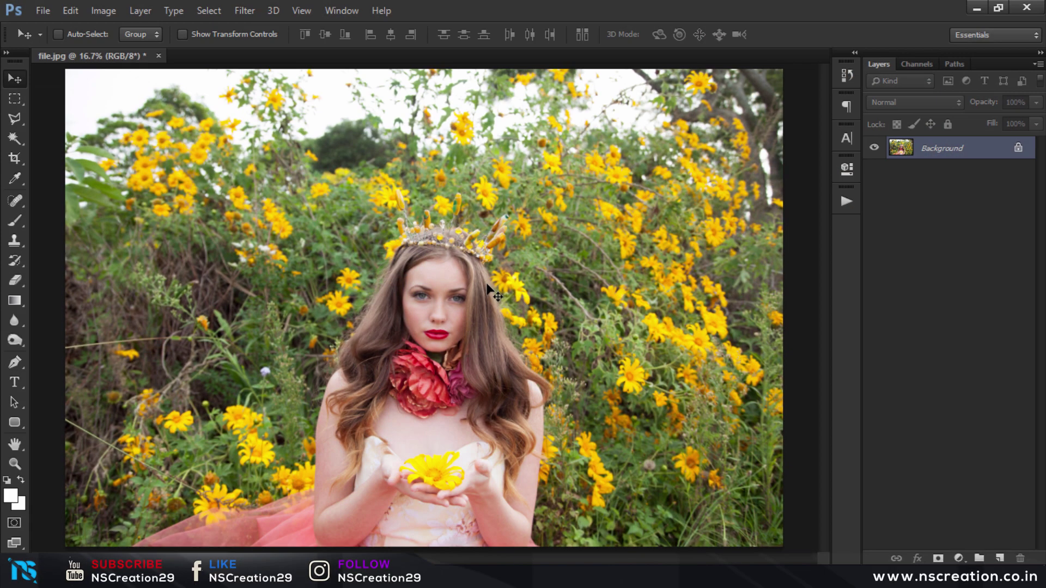
Launch Camera Raw Filter from the Filter menu on Layer 1
click(243, 10)
click(282, 100)
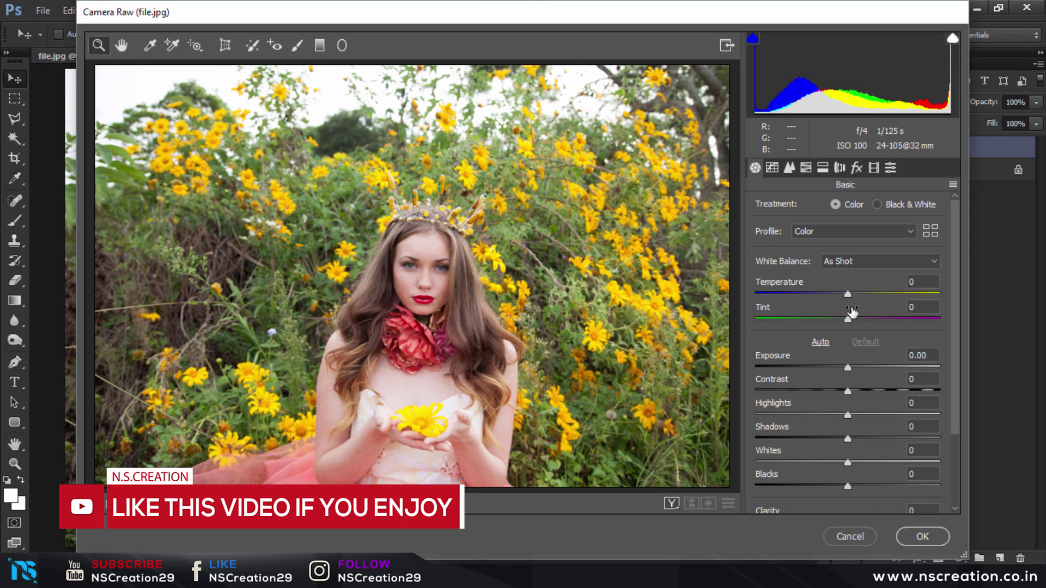
Set Temperature +8, Contrast +18, Highlights -100, Shadows -27, Whites +53 and Blacks -44
drag(849, 294, 855, 295)
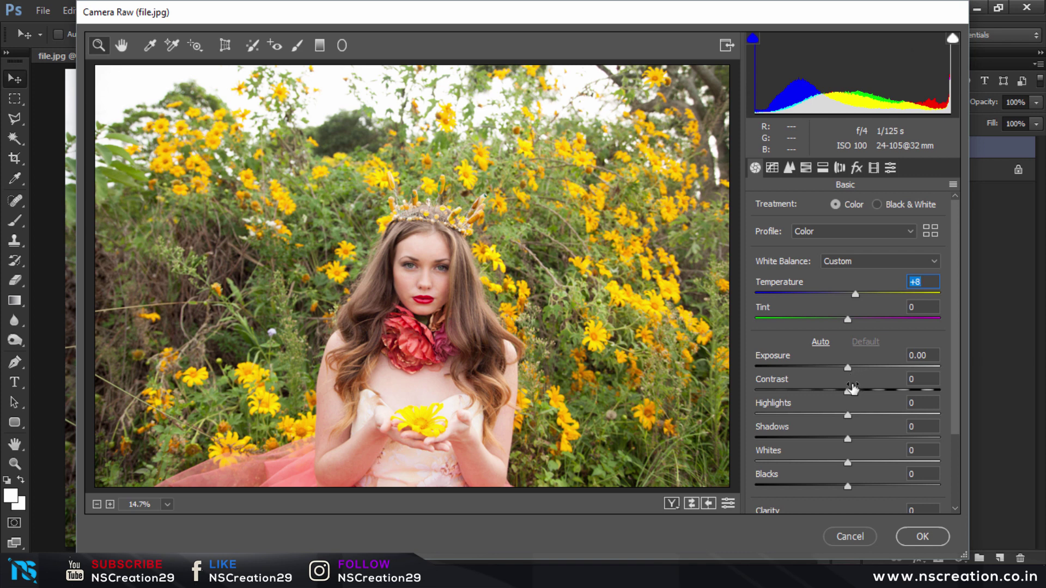
mouse_move(848, 391)
mouse_down()
mouse_move(870, 391)
mouse_move(744, 414)
mouse_up()
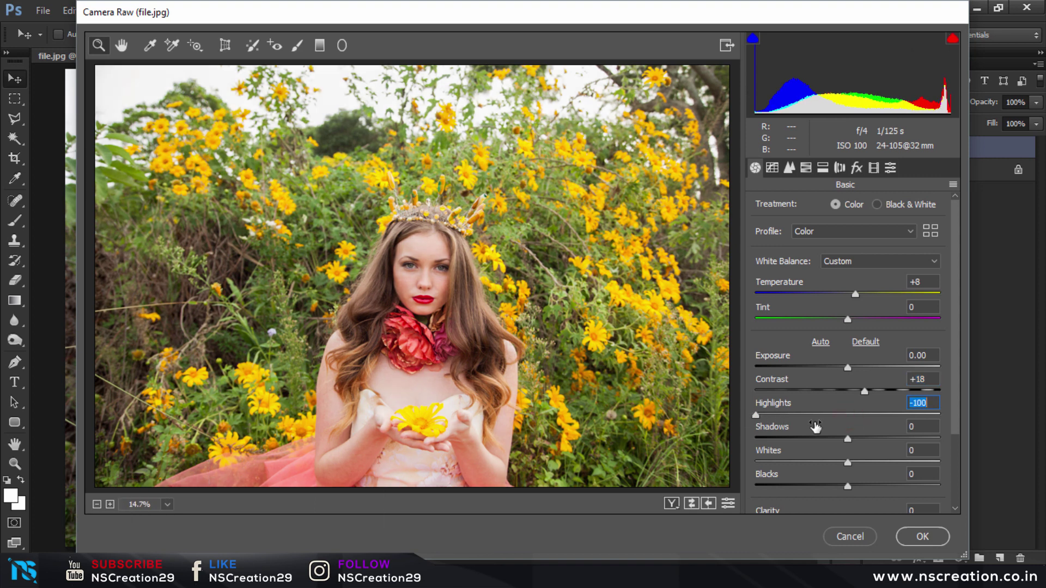
drag(849, 439, 823, 442)
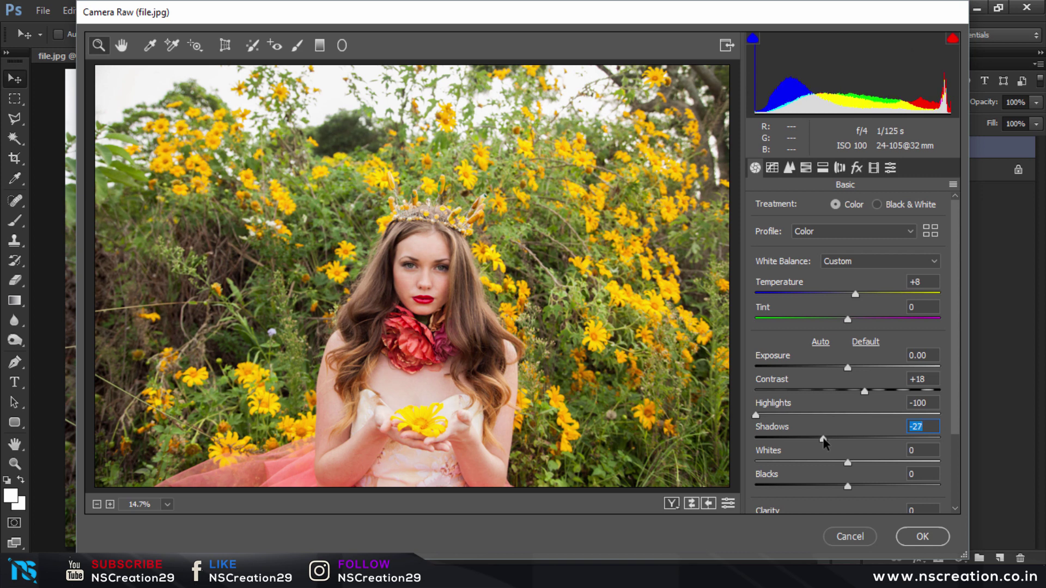
drag(849, 464, 897, 463)
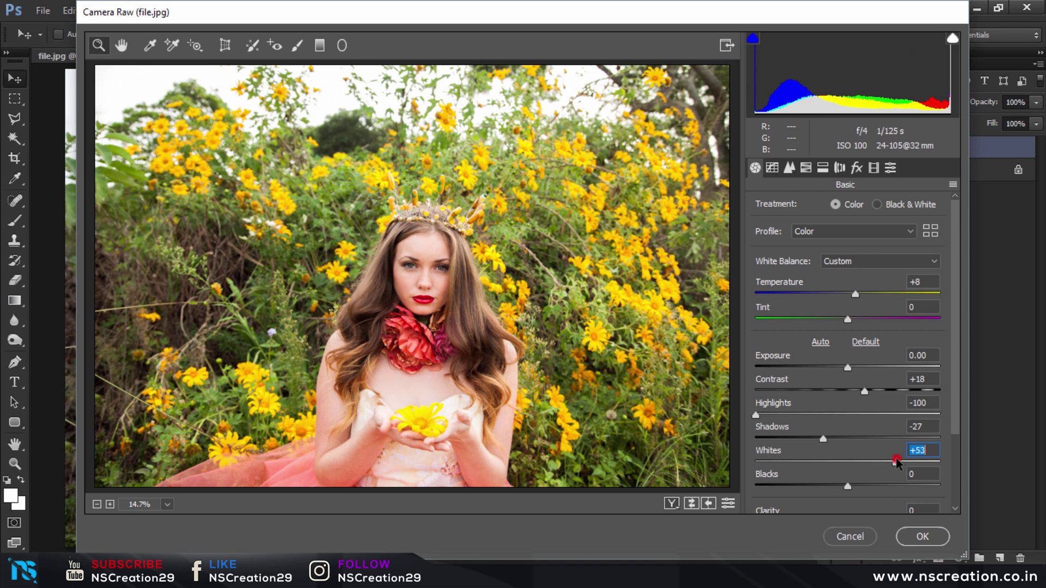
drag(847, 487, 807, 500)
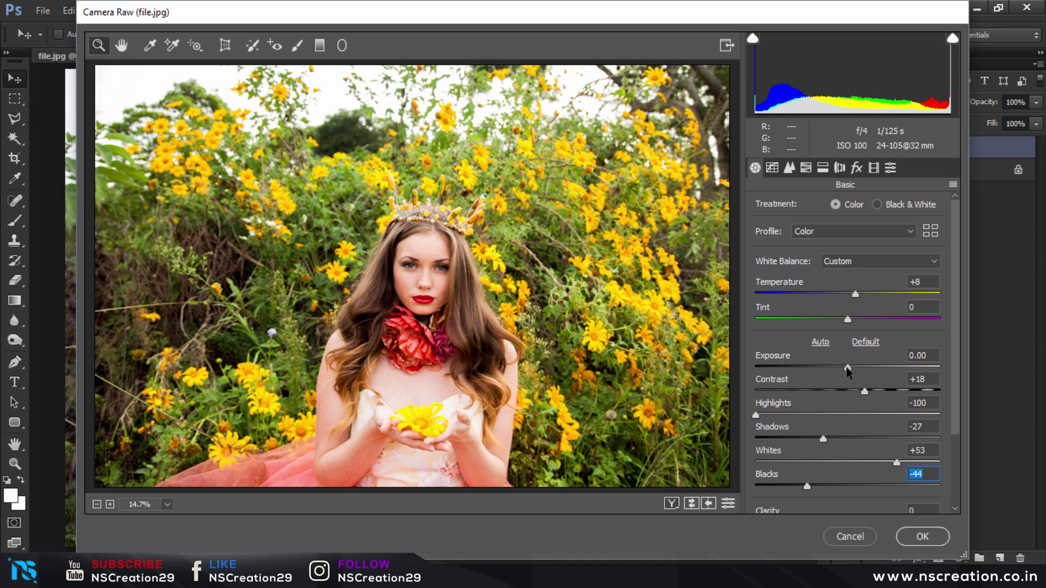
Lower Exposure to -0.80 and raise Clarity to +16
drag(847, 371, 833, 375)
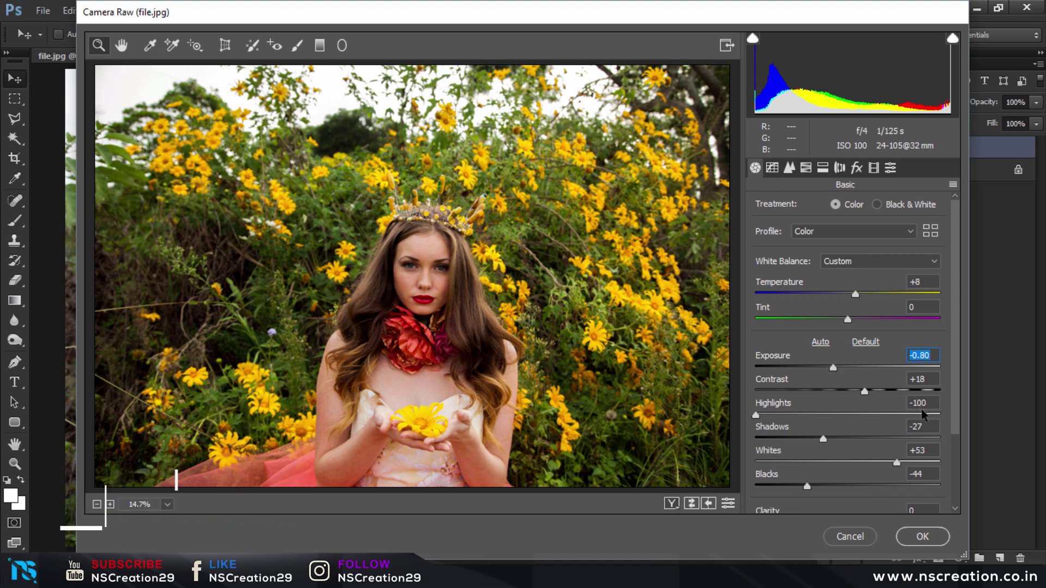
scroll(867, 422, down, 3)
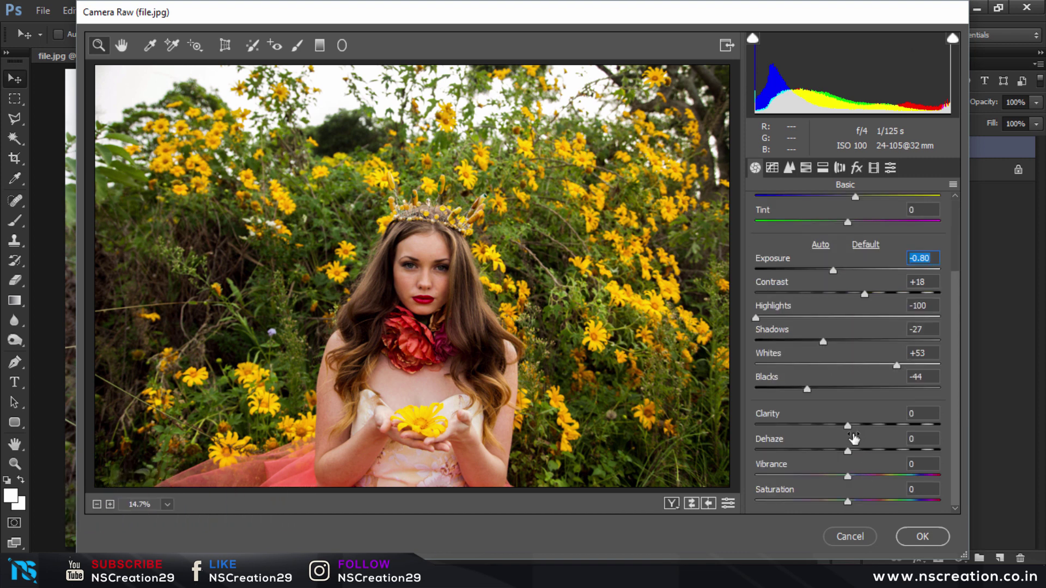
drag(849, 428, 857, 428)
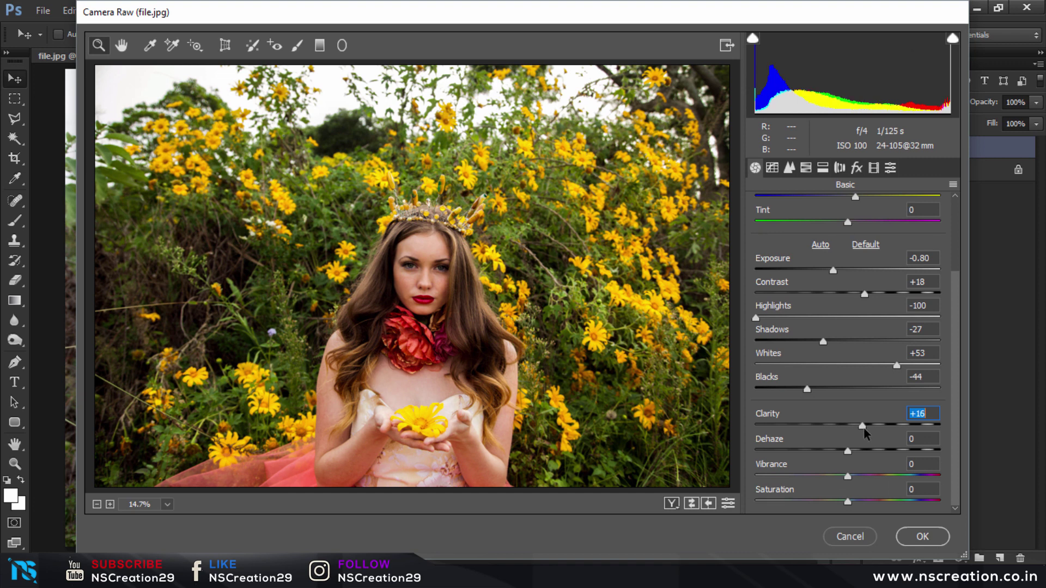
click(807, 169)
Set HSL saturation to Reds -32, Oranges +14, Yellows -100 and Greens -18
click(807, 204)
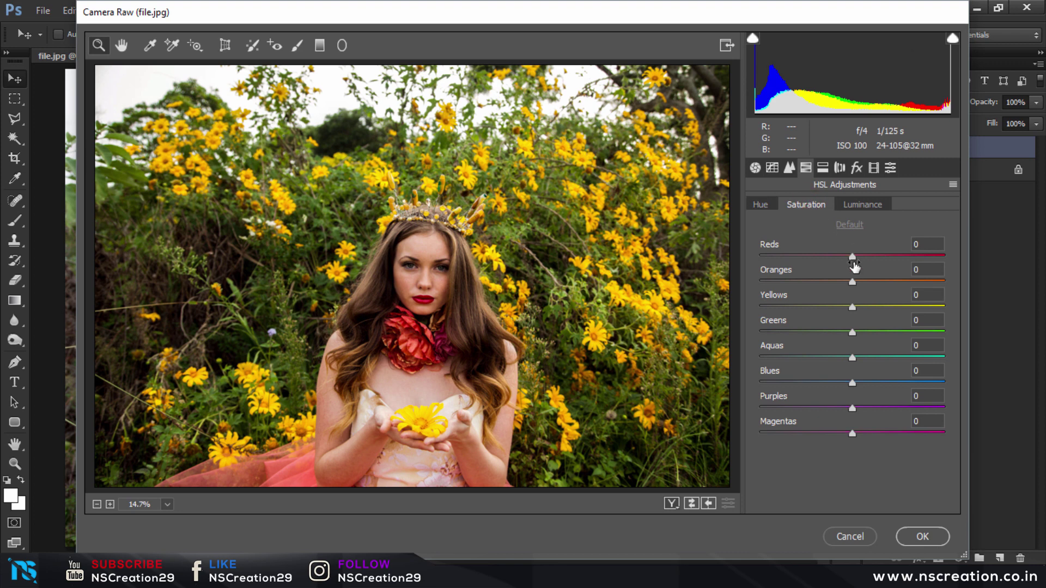
mouse_move(854, 261)
mouse_down()
mouse_move(822, 263)
mouse_move(871, 283)
mouse_move(759, 309)
mouse_up()
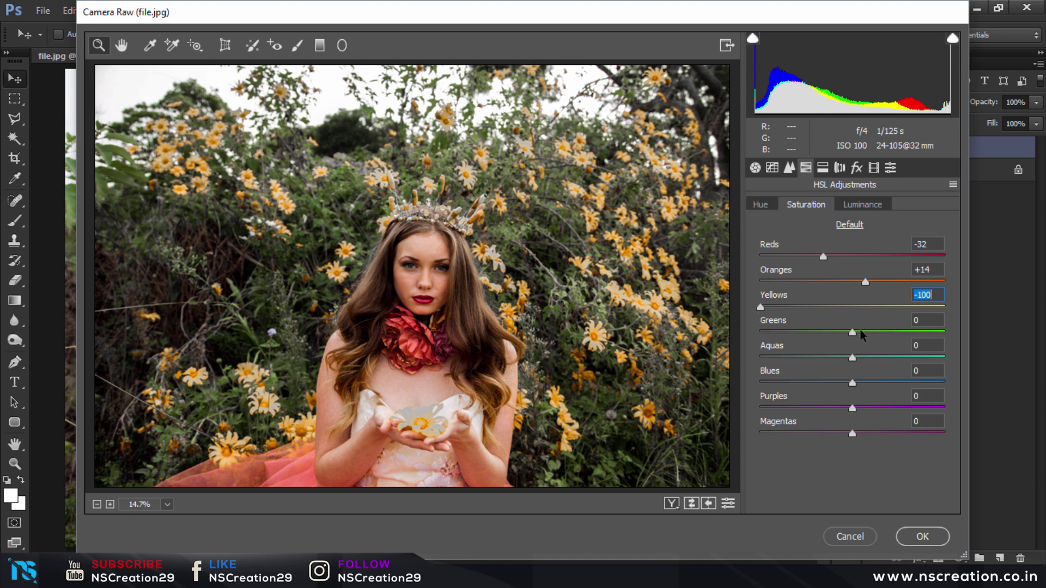
drag(853, 333, 833, 334)
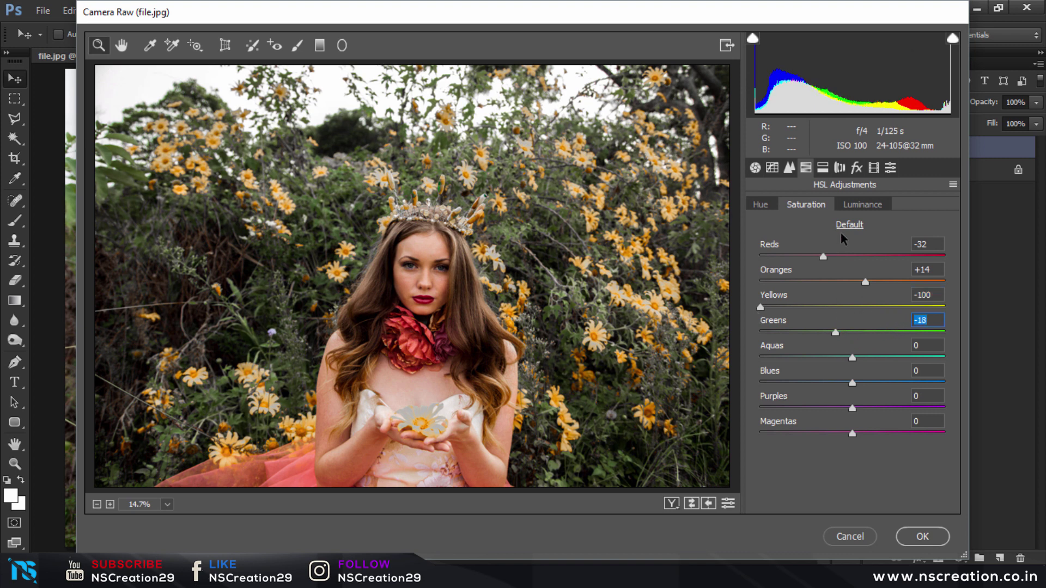
Set HSL luminance to Reds -29, Oranges +28 and Yellows -18
click(860, 204)
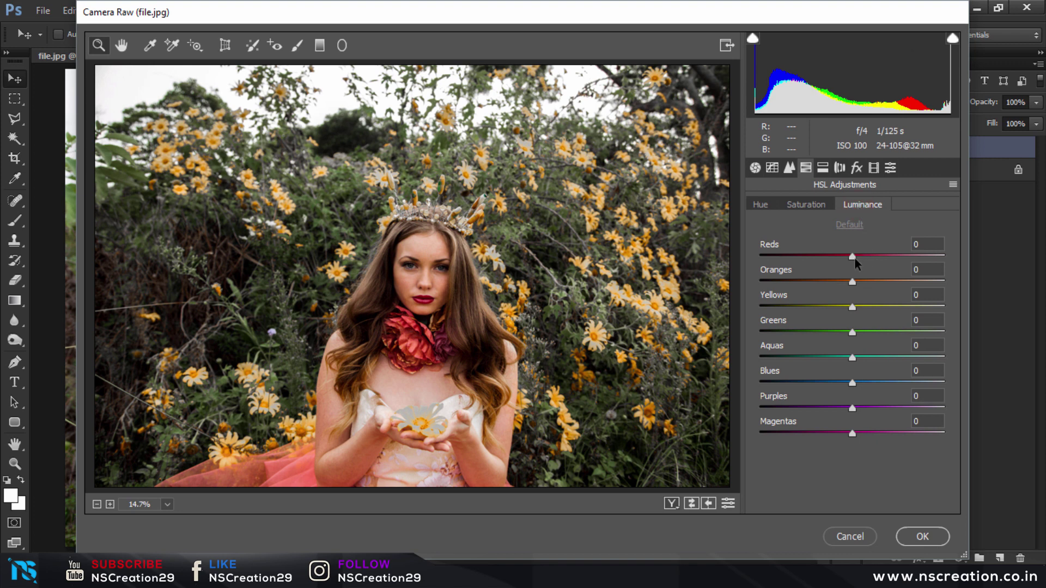
mouse_move(856, 259)
mouse_down()
mouse_move(826, 261)
mouse_move(880, 284)
mouse_up()
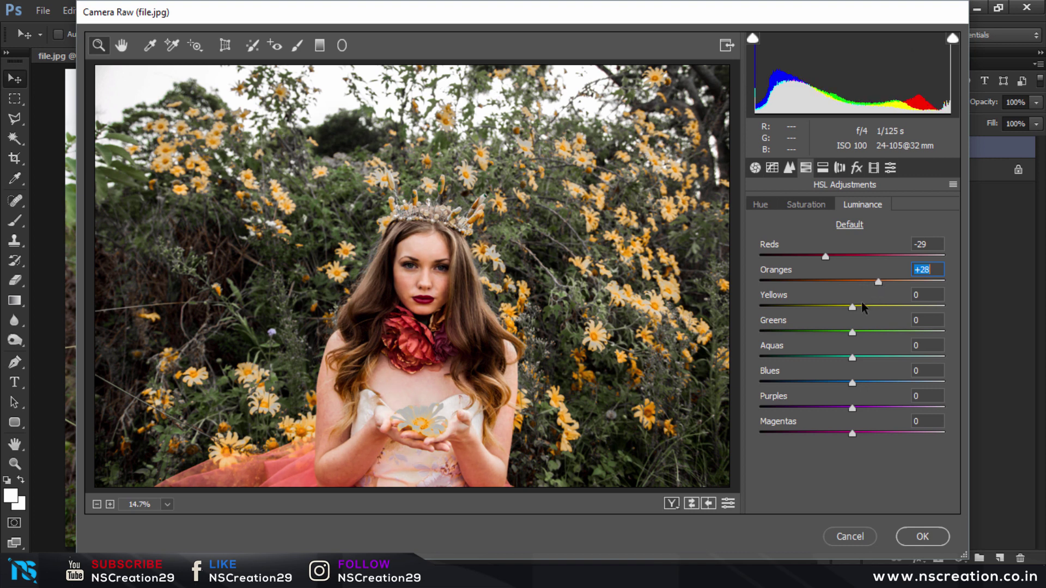
drag(852, 307, 837, 310)
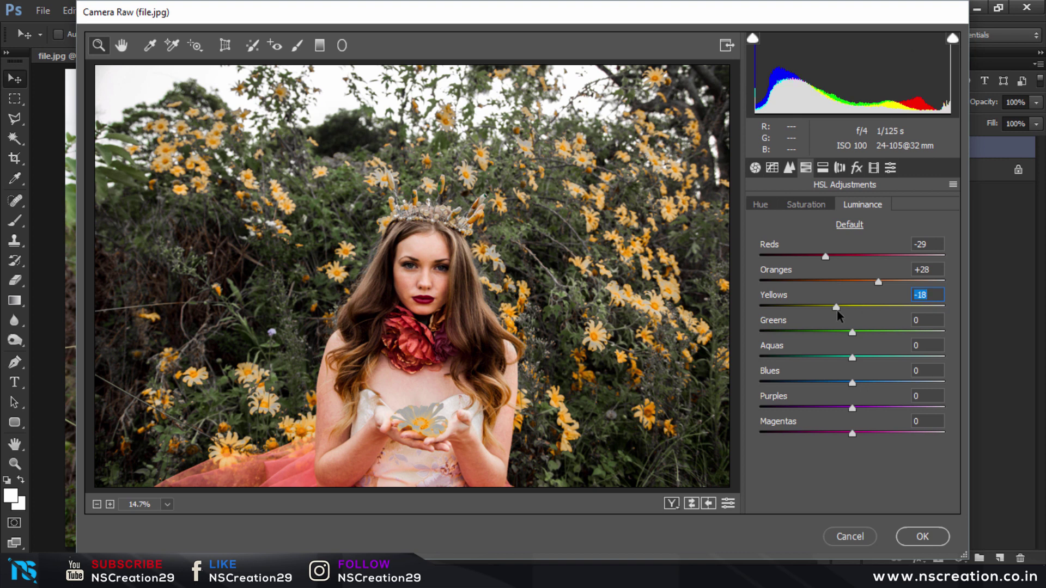
Drag the Yellows and Greens hue sliders in HSL Hue to +100
click(770, 204)
drag(853, 306, 952, 305)
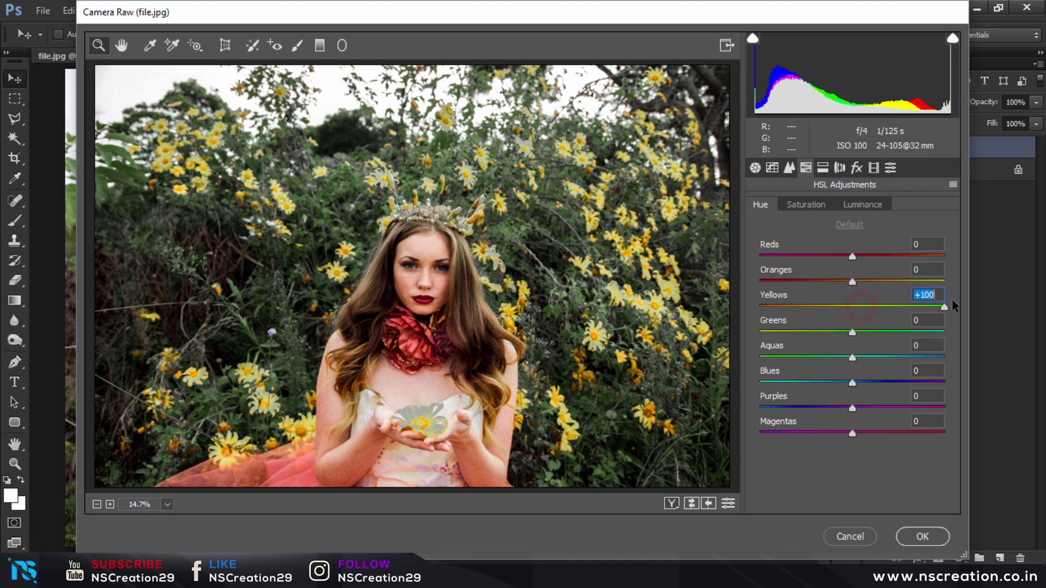
drag(902, 331, 949, 329)
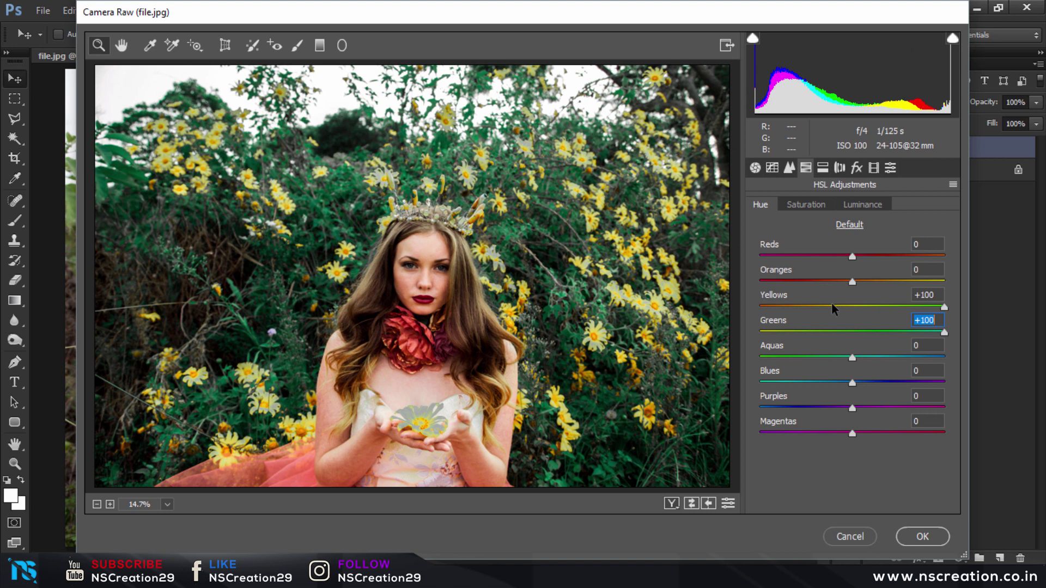
mouse_move(826, 304)
mouse_down()
mouse_move(752, 309)
mouse_move(964, 308)
mouse_up()
In Calibration, set Blue Primary Hue to -45 and Green Primary Hue to +26
click(875, 167)
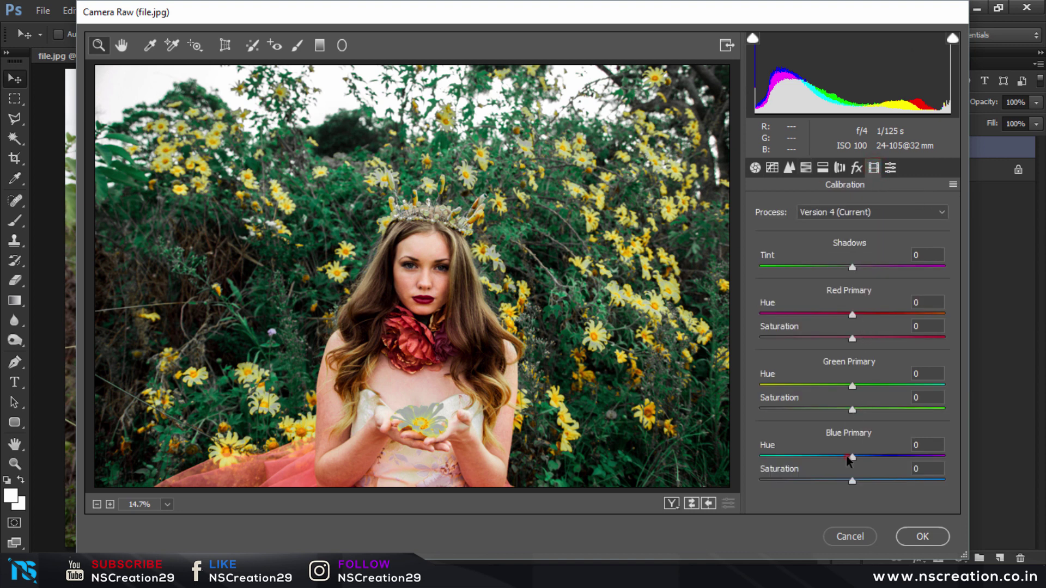
mouse_move(851, 457)
mouse_down()
mouse_move(801, 462)
mouse_move(811, 462)
mouse_up()
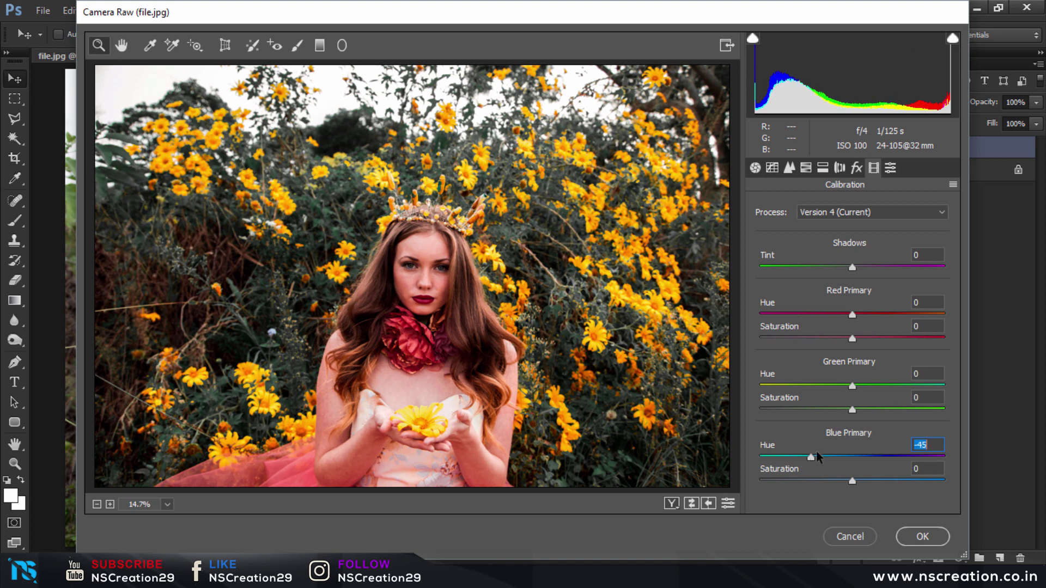
drag(852, 386, 876, 390)
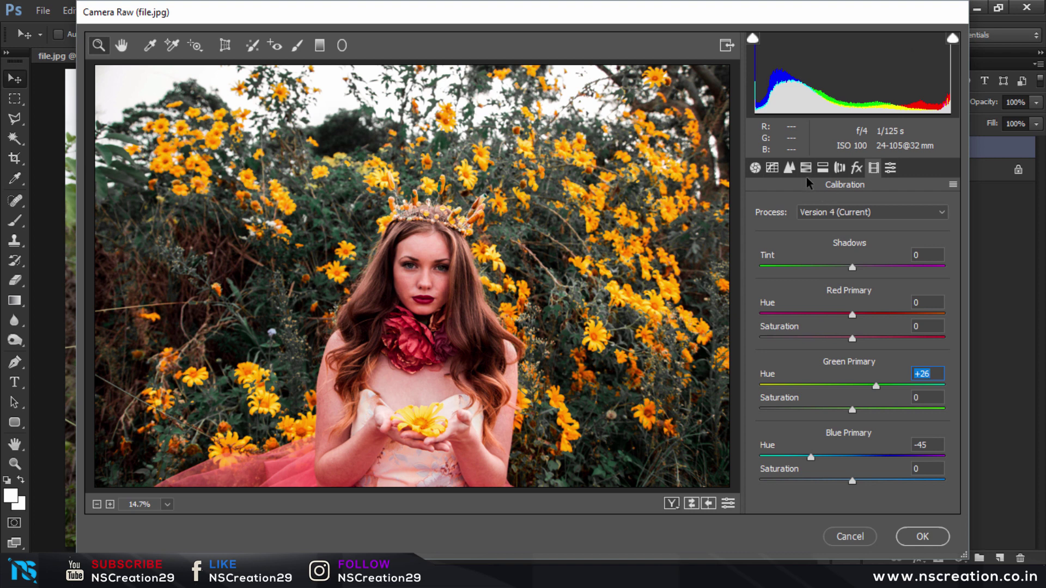
In Detail, set Sharpening Amount to 33 and Luminance noise reduction to 17
click(790, 169)
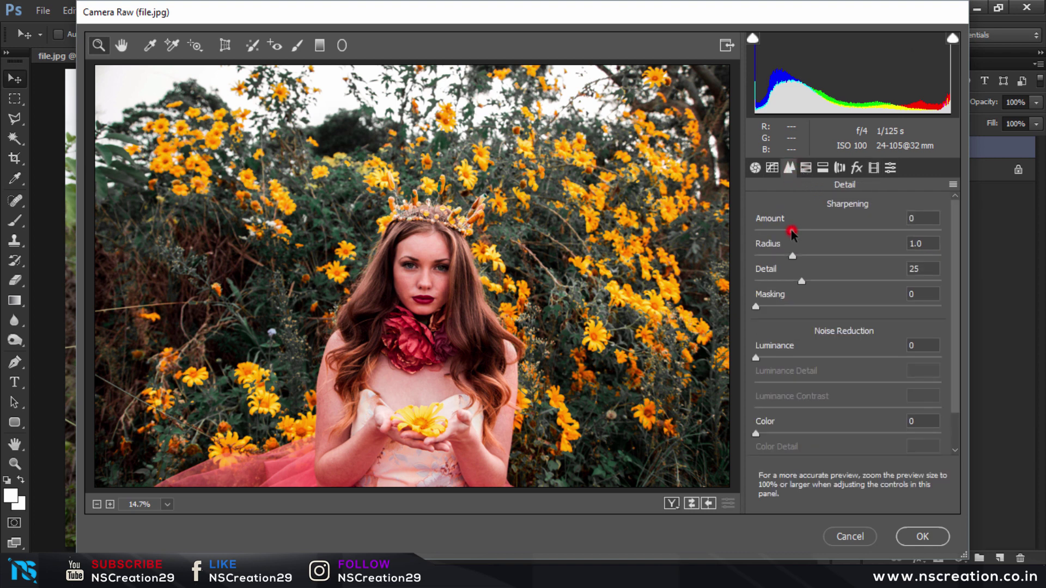
drag(791, 231, 797, 233)
drag(804, 233, 796, 232)
click(788, 359)
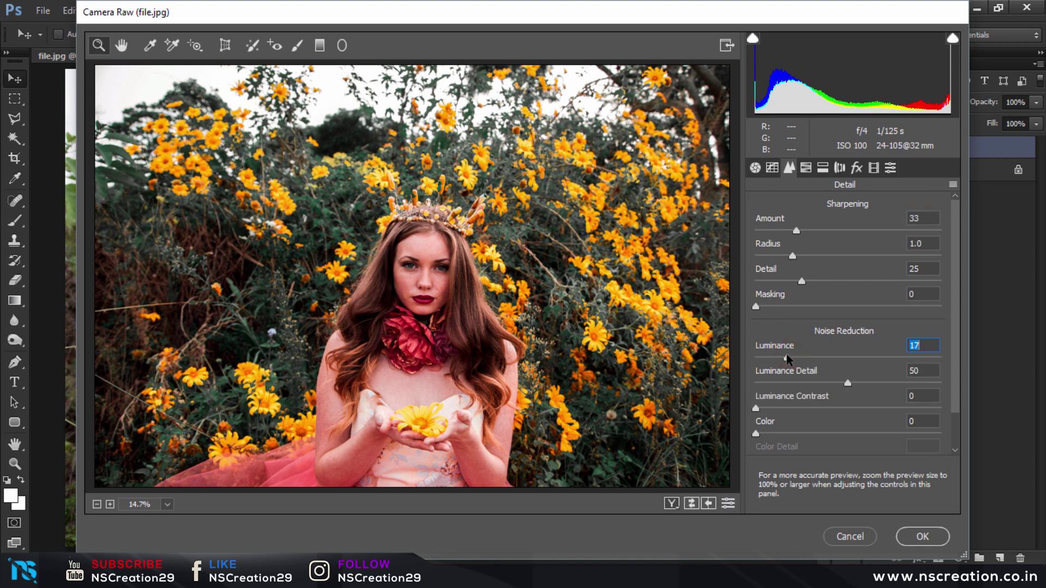
click(772, 168)
Add shadow, midtone and highlight control points on the Point tone curve
click(797, 364)
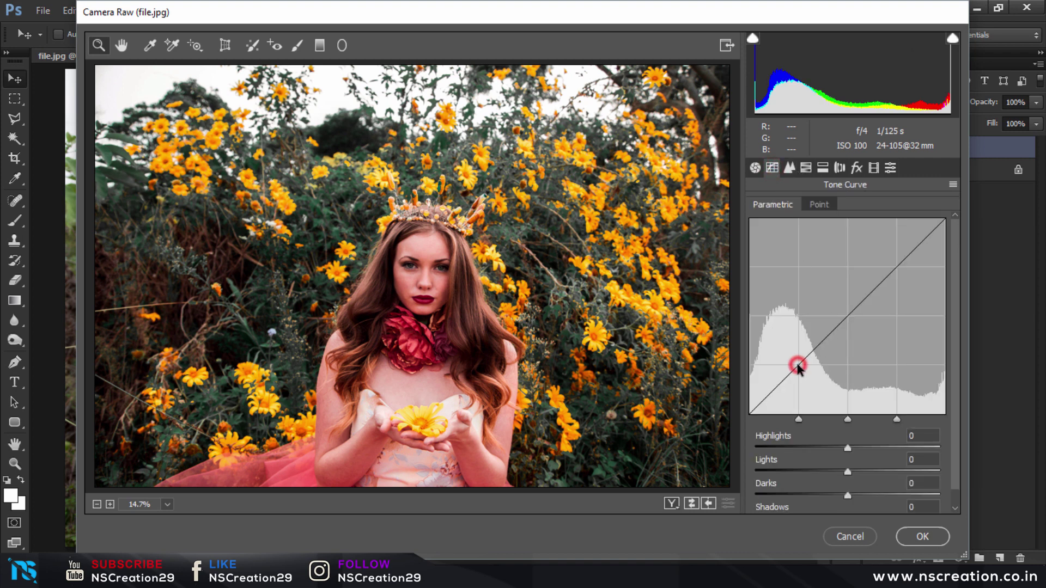
click(820, 206)
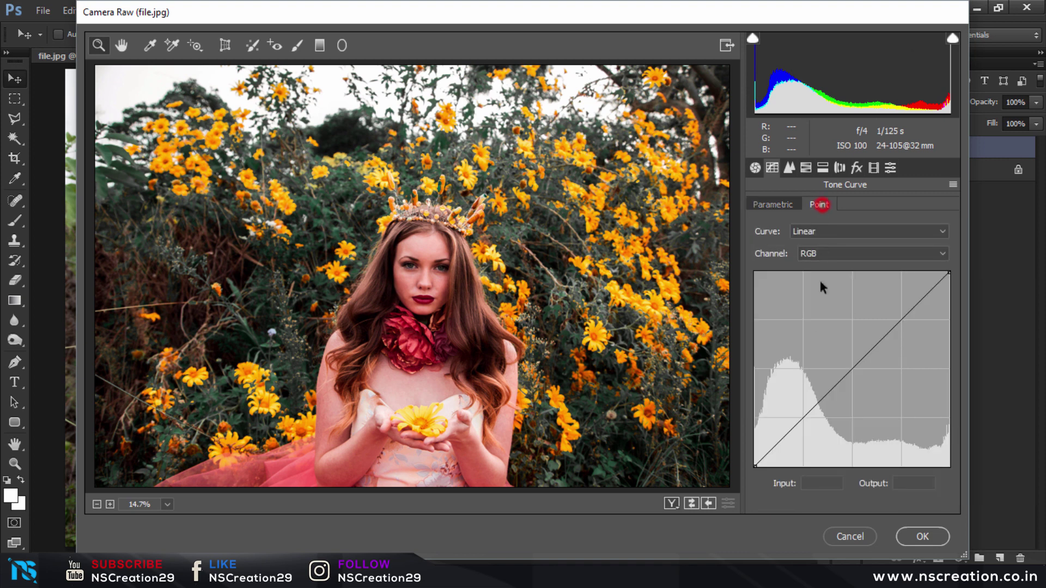
click(801, 420)
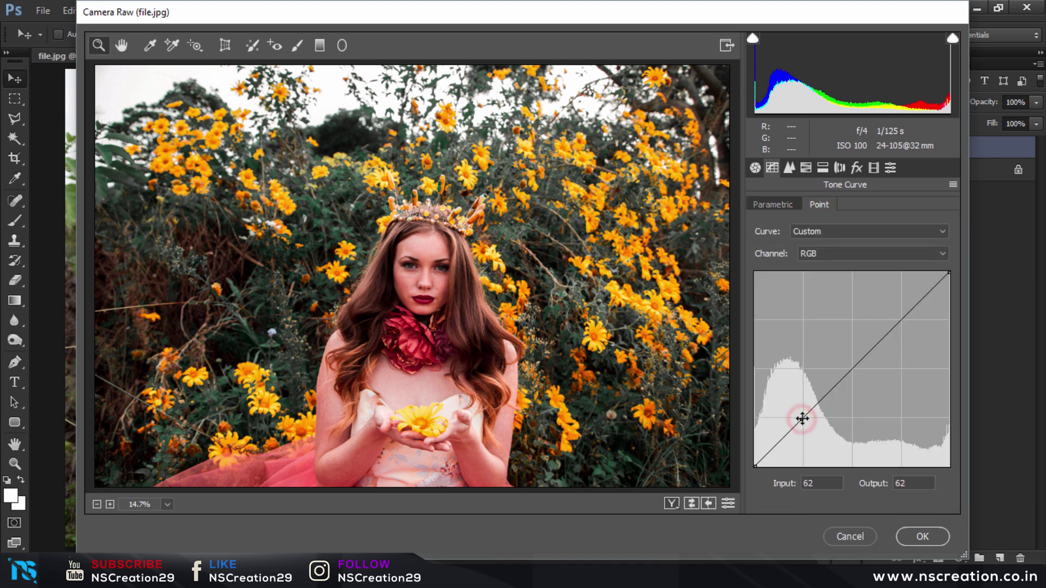
click(851, 371)
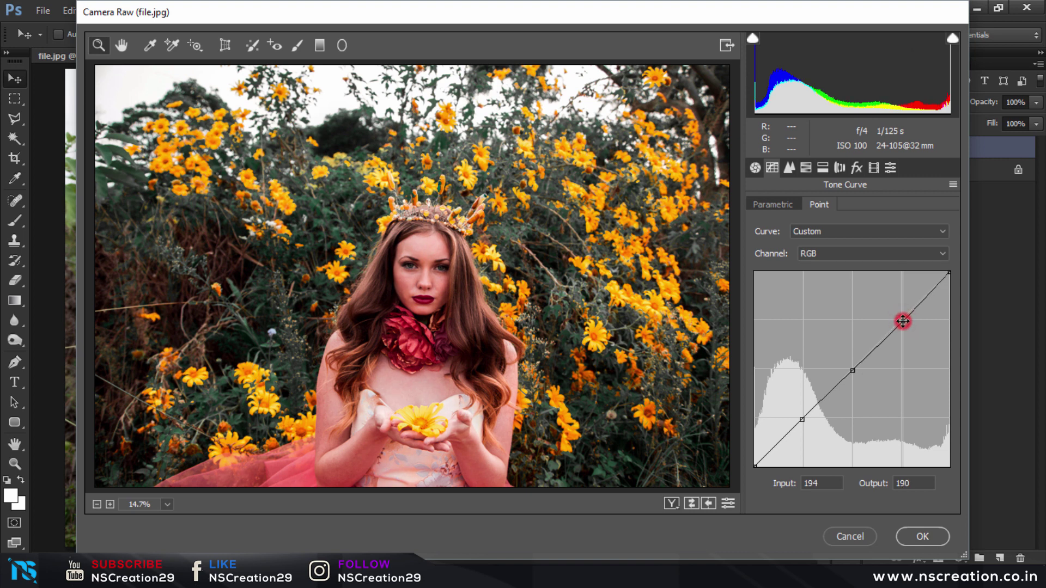
click(901, 321)
drag(900, 320, 899, 318)
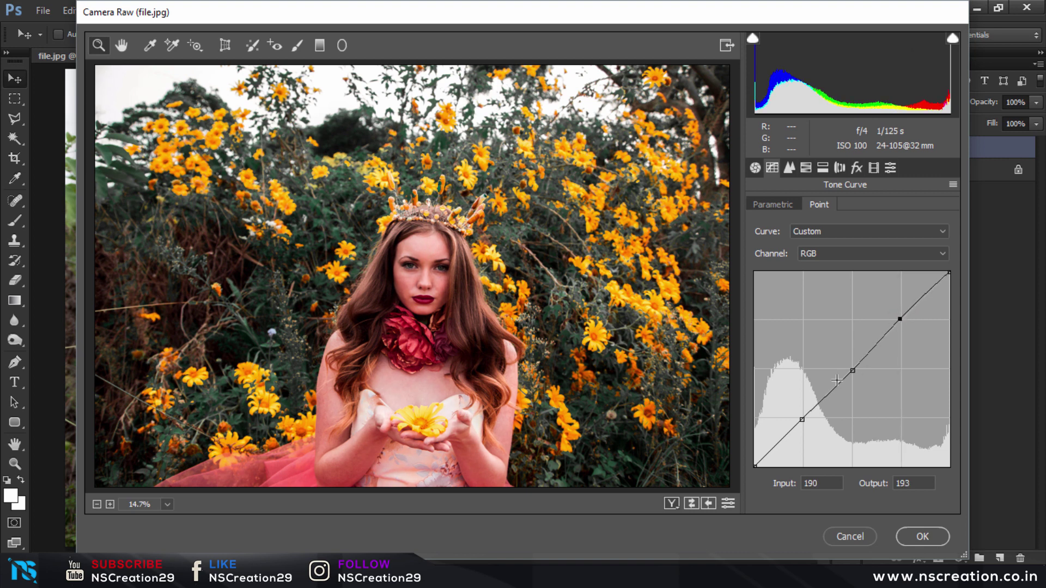
Pull the shadow point down, lift the black point and lower the white point to 244
click(802, 420)
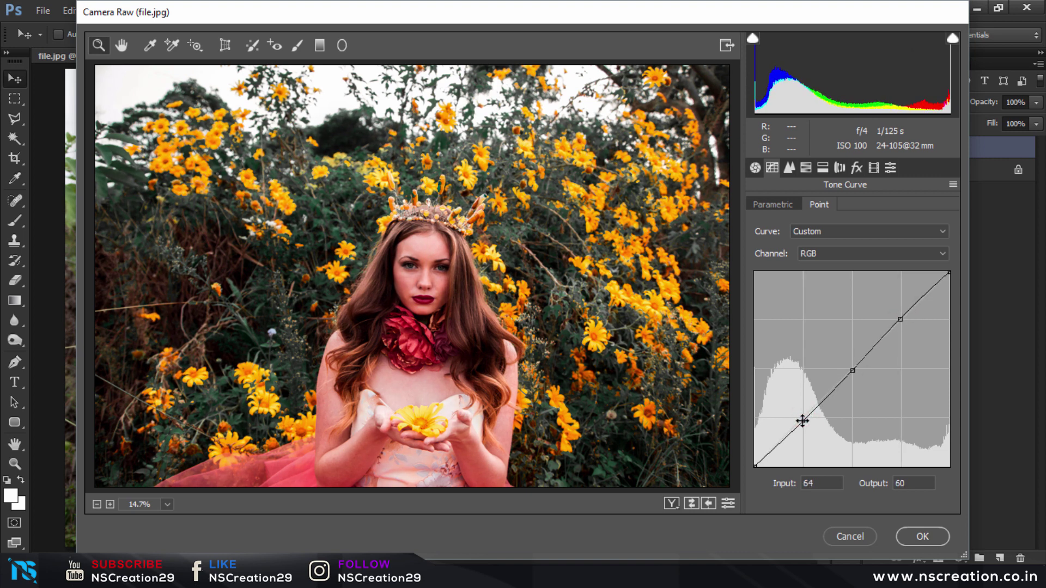
drag(802, 421, 806, 424)
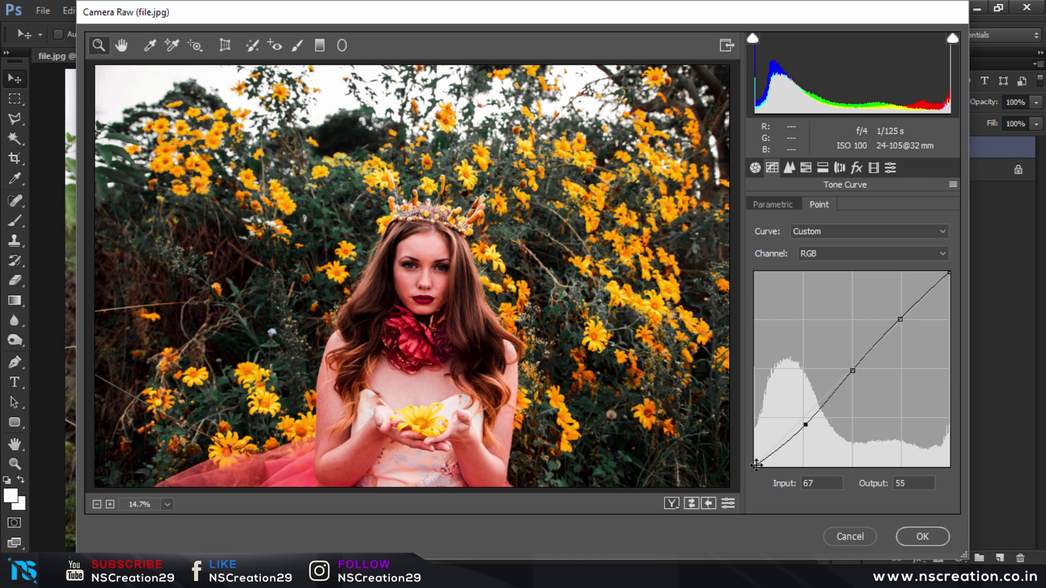
mouse_move(756, 465)
mouse_down()
mouse_move(752, 443)
mouse_move(803, 424)
mouse_up()
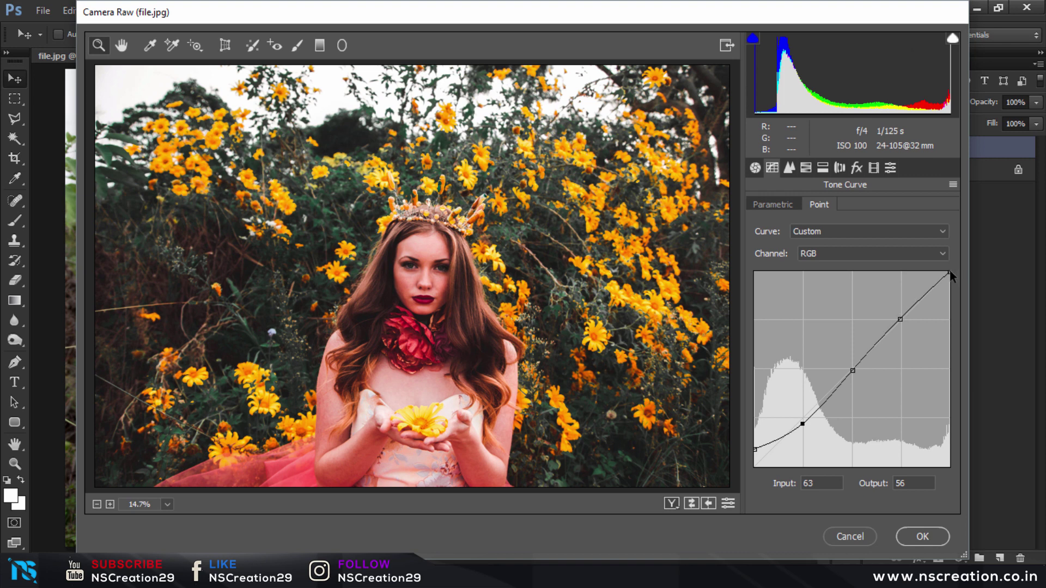
drag(952, 276, 953, 277)
drag(956, 279, 956, 281)
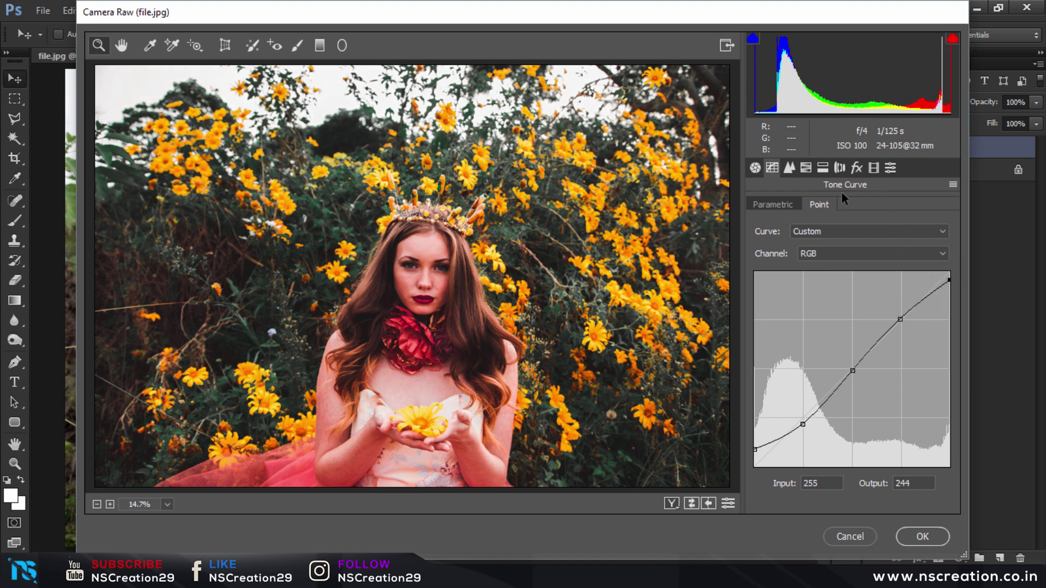
click(807, 169)
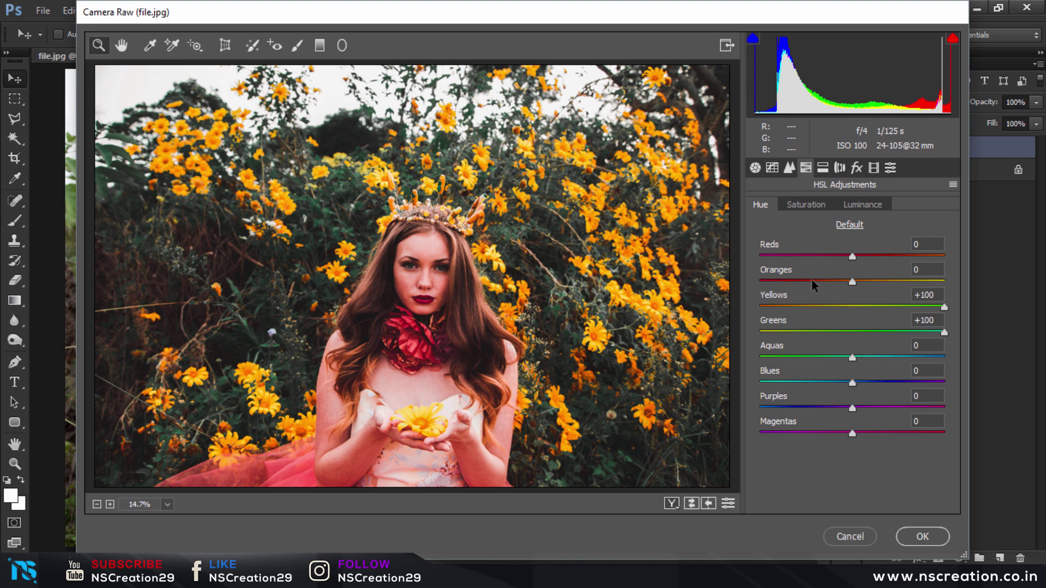
Set the Oranges hue to +17 and apply the Camera Raw filter with OK
mouse_move(853, 282)
mouse_down()
mouse_move(819, 281)
mouse_move(867, 281)
mouse_up()
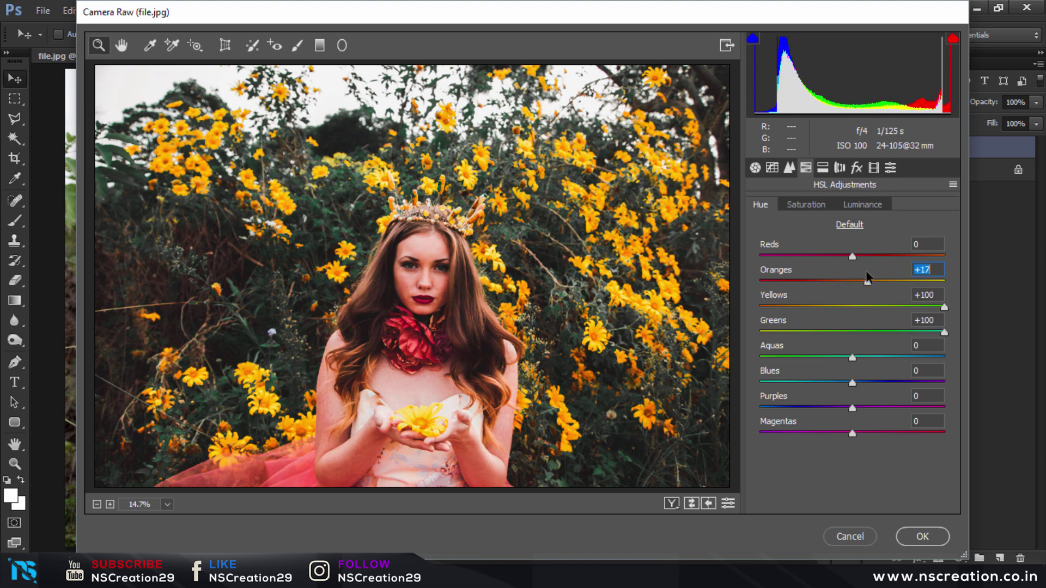
click(917, 539)
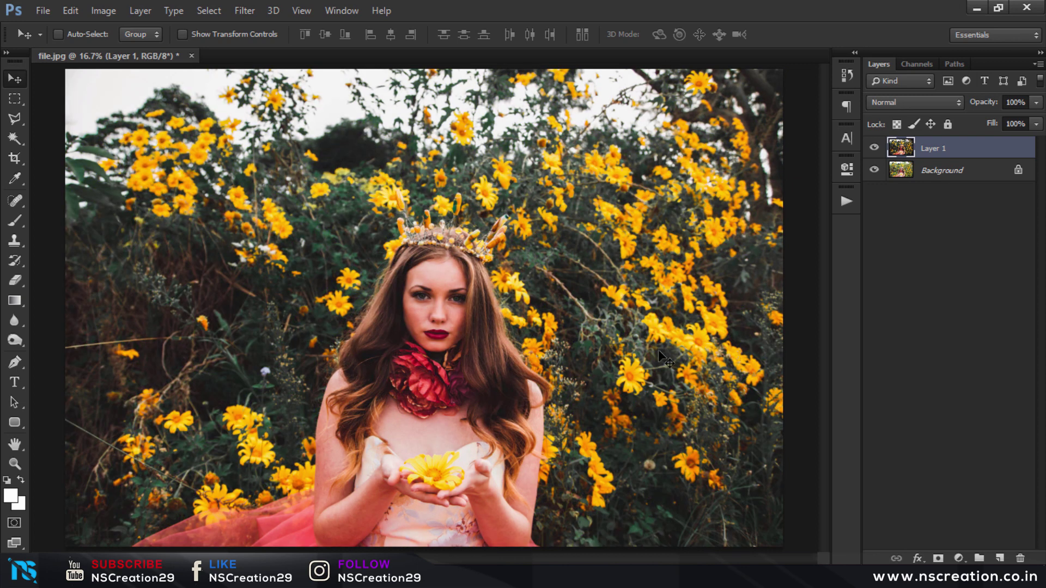
click(874, 148)
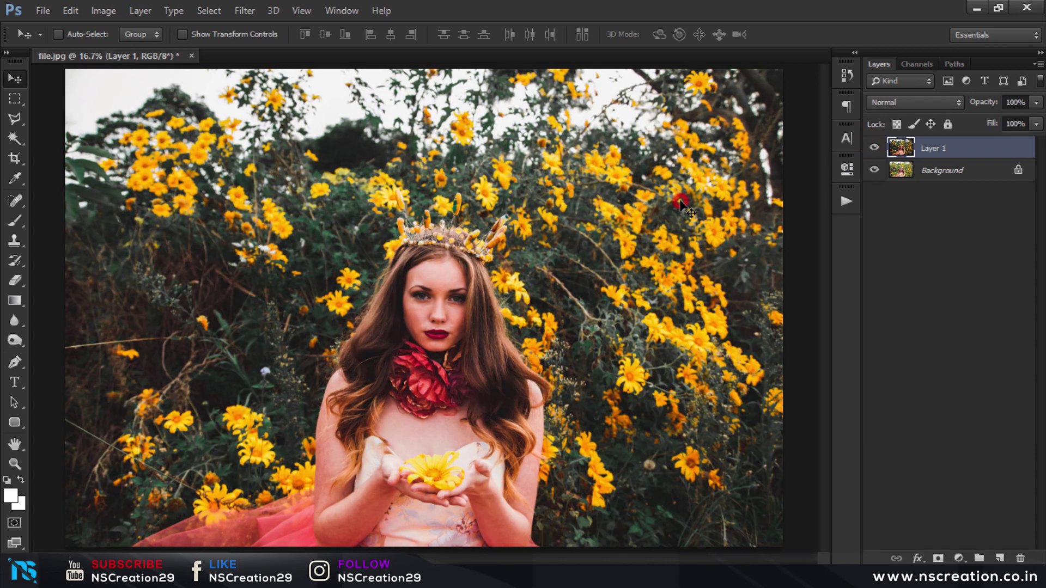